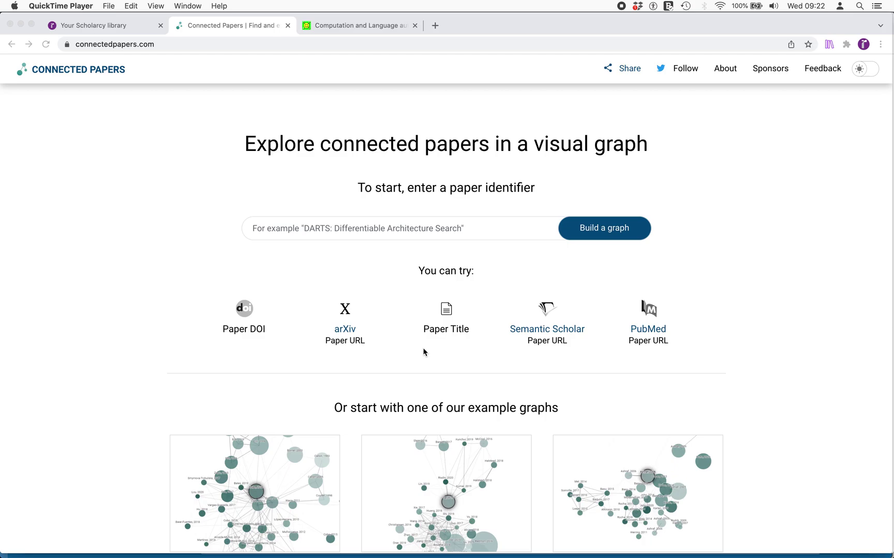
- Copy the Efficient Adapter Transfer paper title from arXiv and return to Connected Papers
{"action": "left_click", "coordinate": [371, 26]}
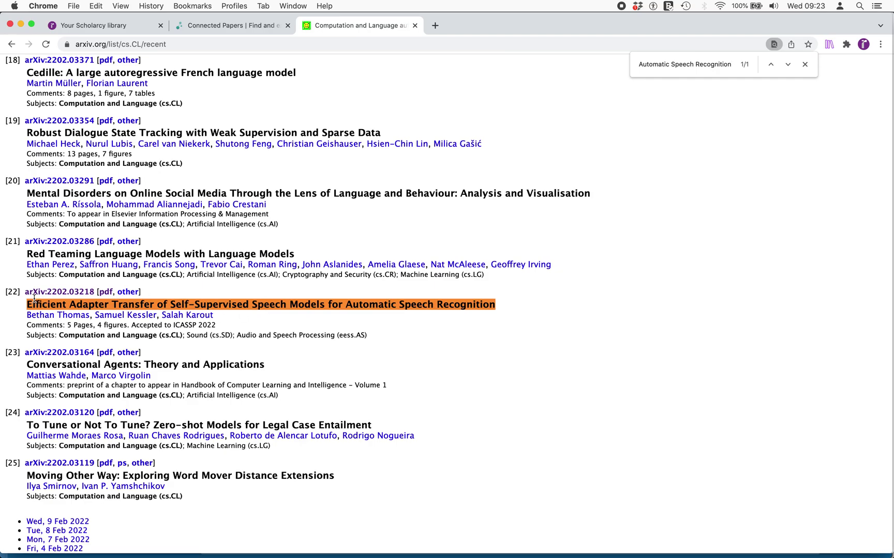
{"action": "left_click", "coordinate": [222, 26]}
- Paste the Efficient Adapter Transfer title into search and build its graph from the matching result
{"action": "left_click", "coordinate": [301, 227]}
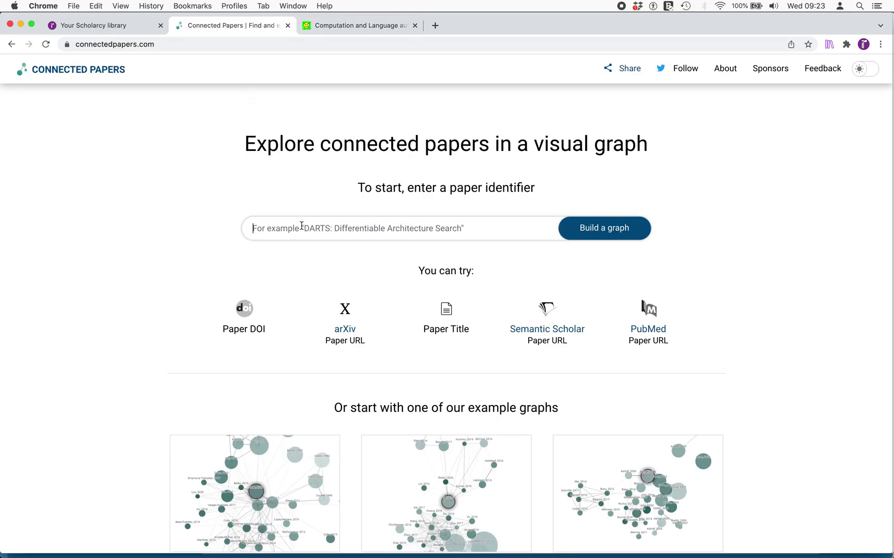
{"action": "type", "text": "Efficient Adapter Transfer of Self-Supervised Speech Models for Automatic Speech Recognition"}
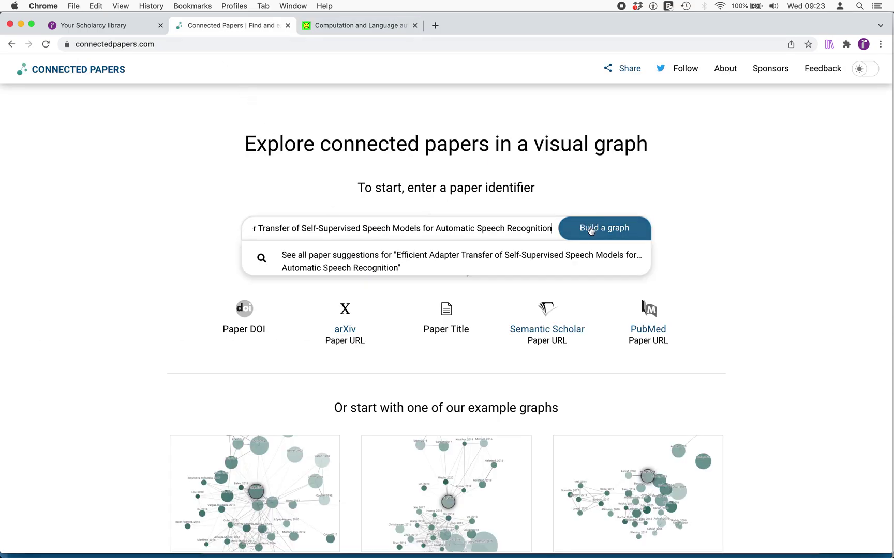
{"action": "left_click", "coordinate": [590, 229]}
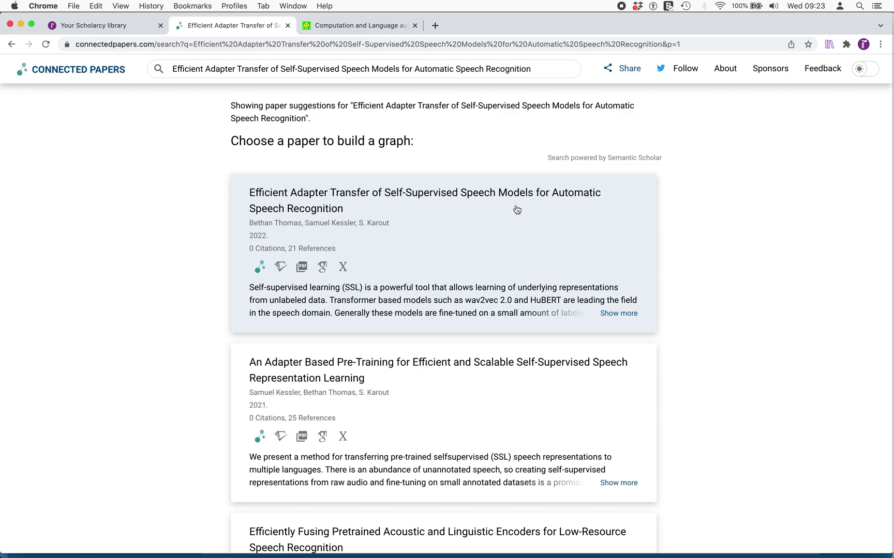
{"action": "left_click", "coordinate": [477, 195]}
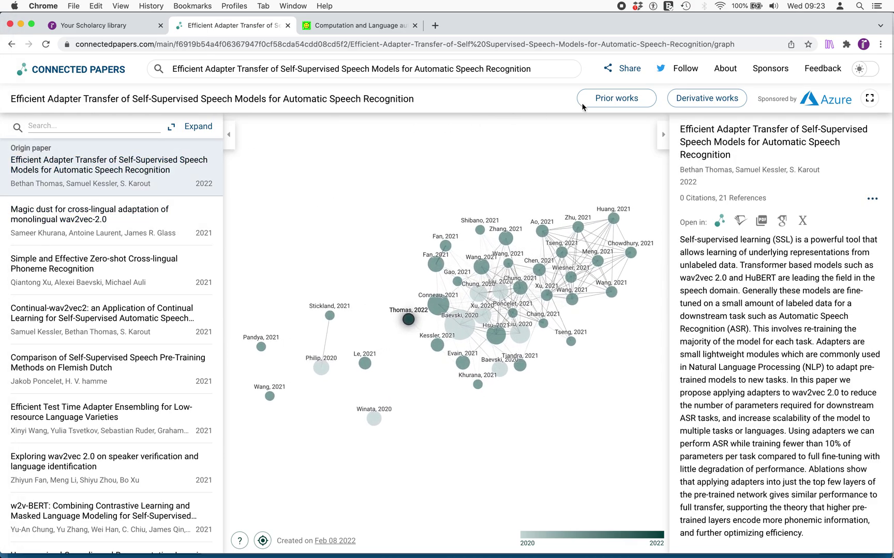
- Download the derivative works list as BibTeX to Downloads, replacing the existing file
{"action": "left_click", "coordinate": [699, 101]}
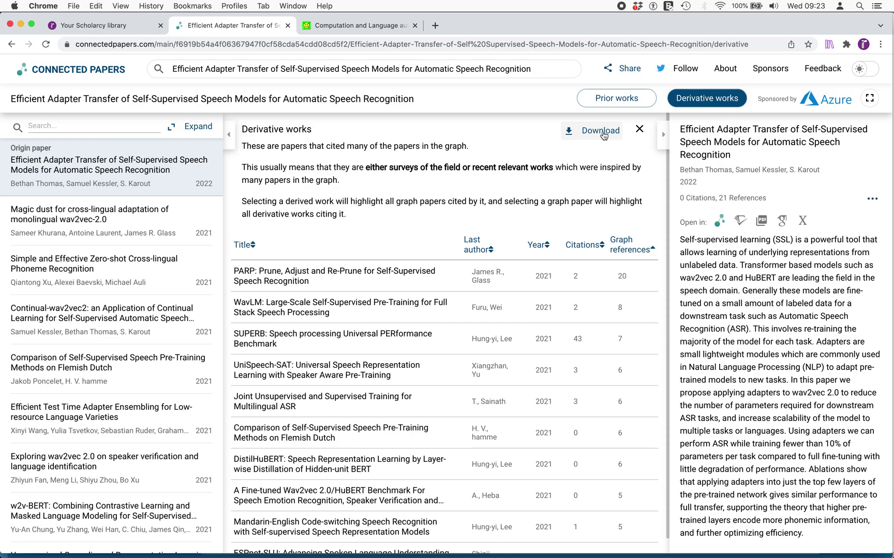
{"action": "left_click", "coordinate": [604, 133]}
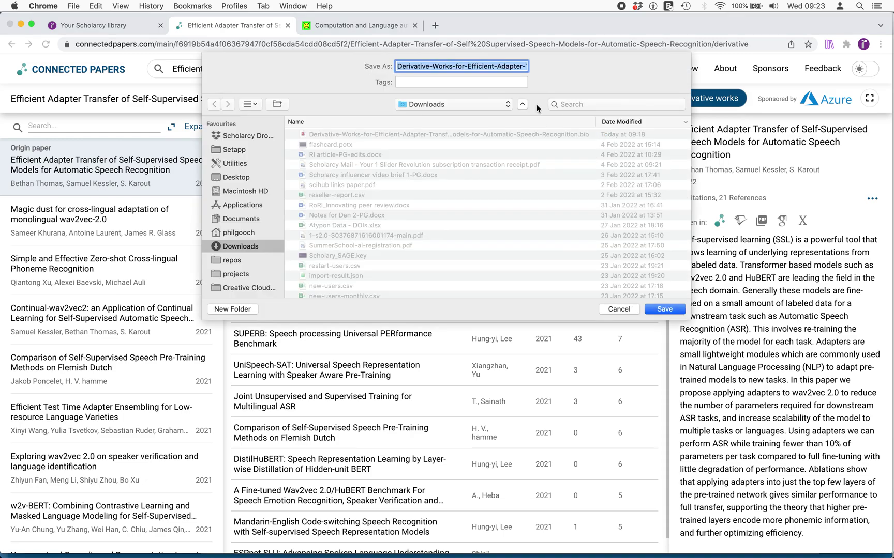
{"action": "left_click", "coordinate": [664, 309]}
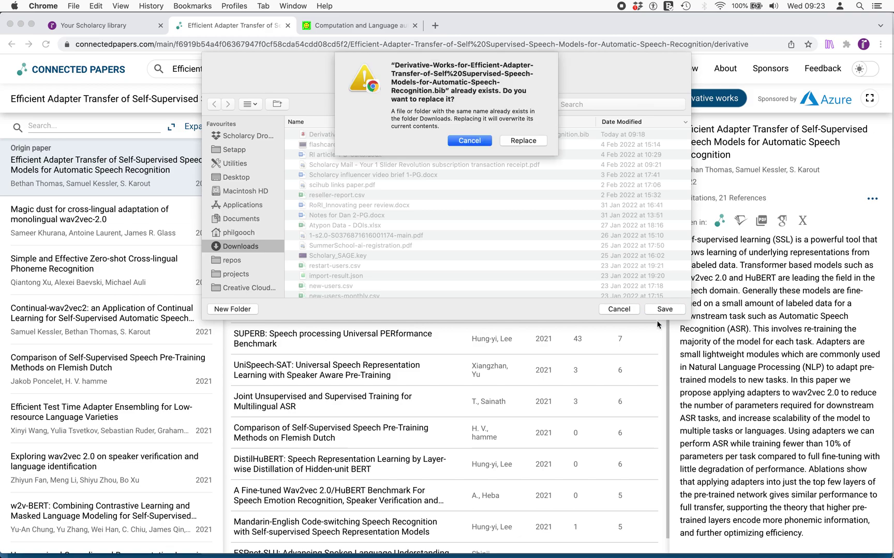
{"action": "left_click", "coordinate": [520, 141]}
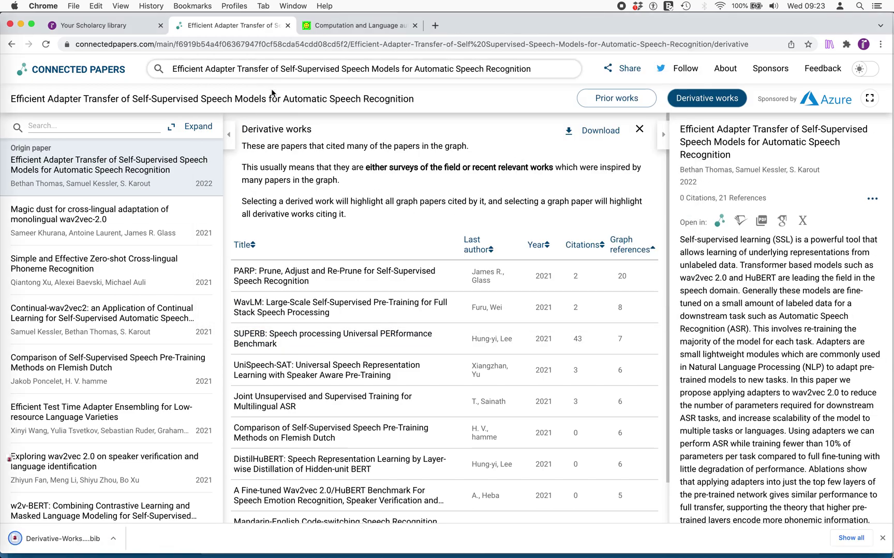
- Upload the derivative works .bib file through Scholarcy's drag-and-drop import into the bibtex library
{"action": "left_click", "coordinate": [130, 27]}
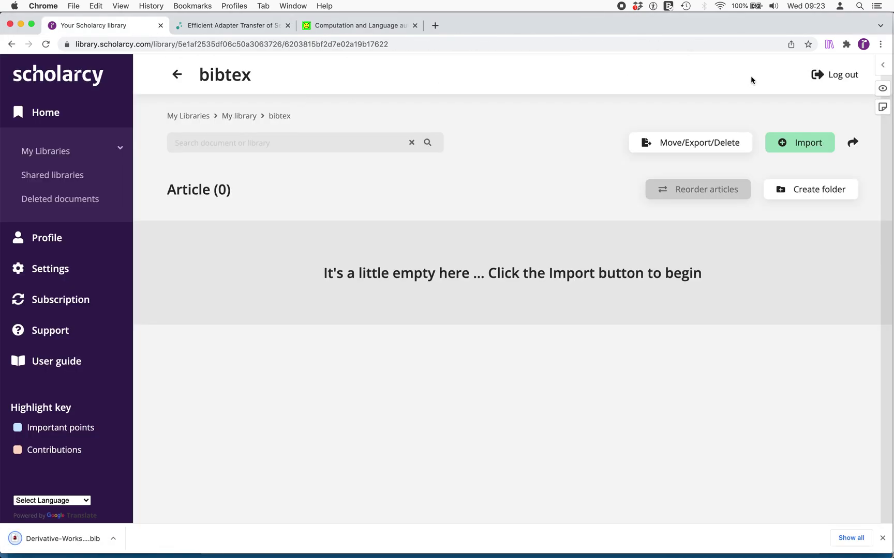
{"action": "left_click", "coordinate": [812, 150]}
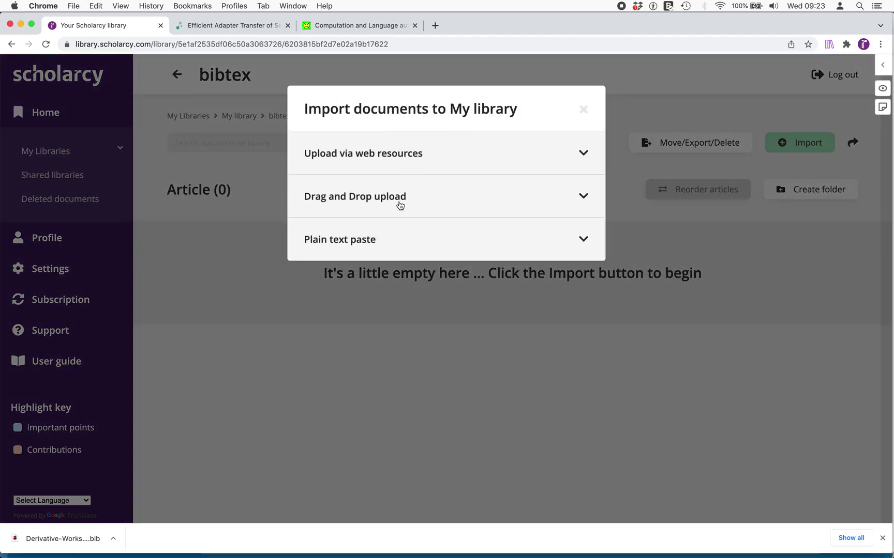
{"action": "left_click", "coordinate": [400, 207]}
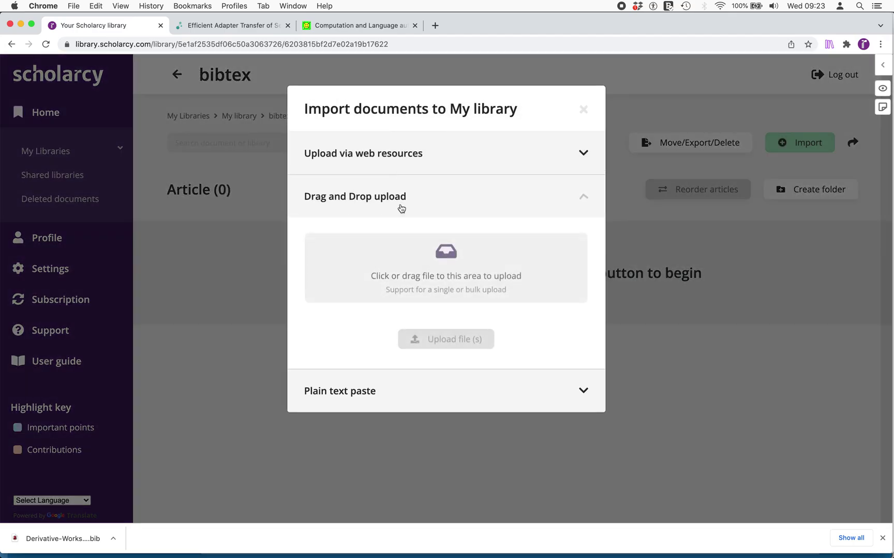
{"action": "left_click", "coordinate": [396, 265]}
{"action": "double_click", "coordinate": [395, 91]}
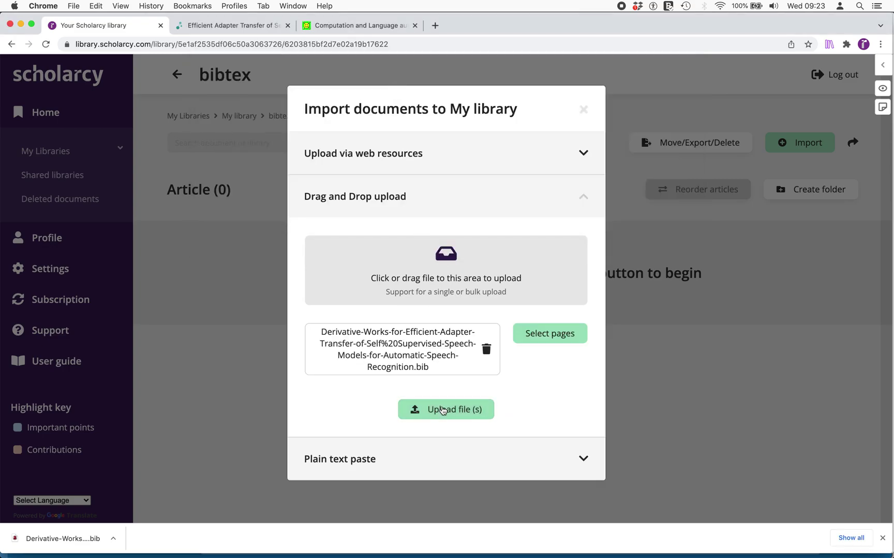
{"action": "left_click", "coordinate": [443, 411]}
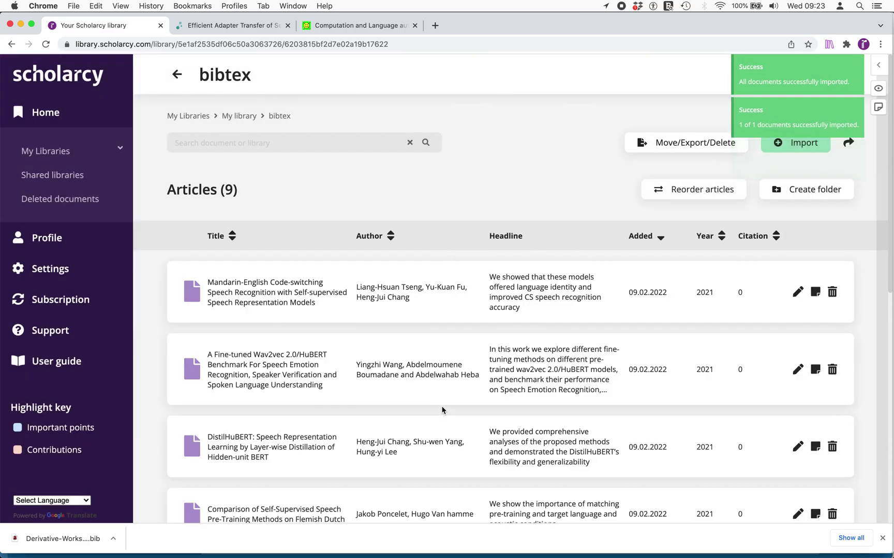
- Dismiss the Chrome download bar and glance at Connected Papers before returning to Scholarcy
{"action": "left_click", "coordinate": [882, 538]}
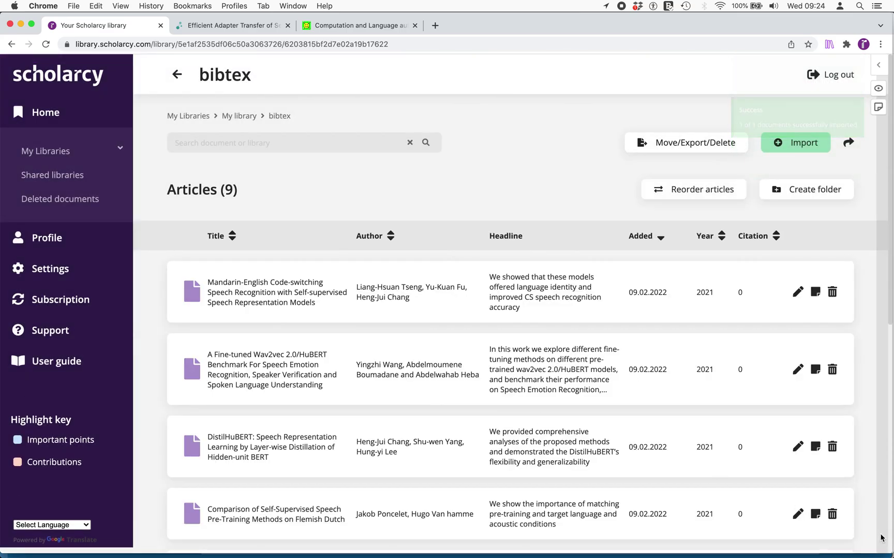
{"action": "left_click", "coordinate": [210, 31]}
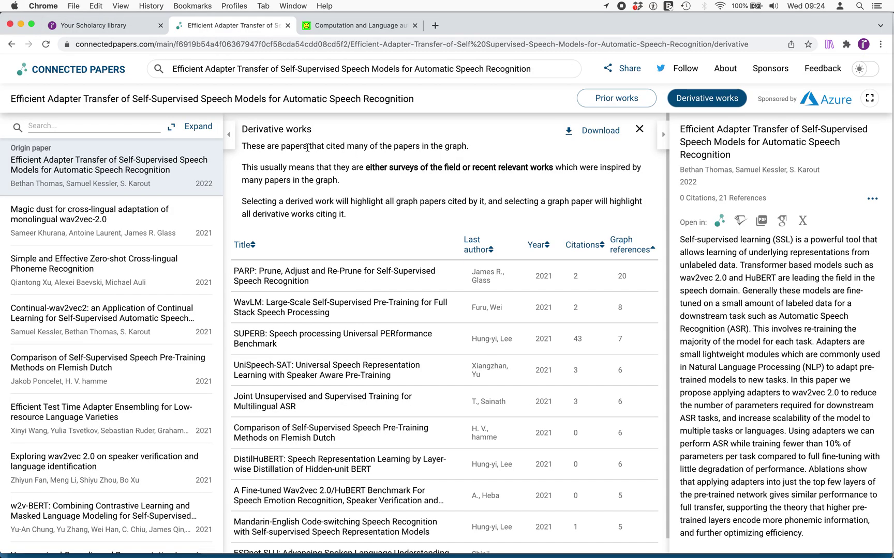
{"action": "mouse_move", "coordinate": [333, 338]}
{"action": "left_click", "coordinate": [112, 26]}
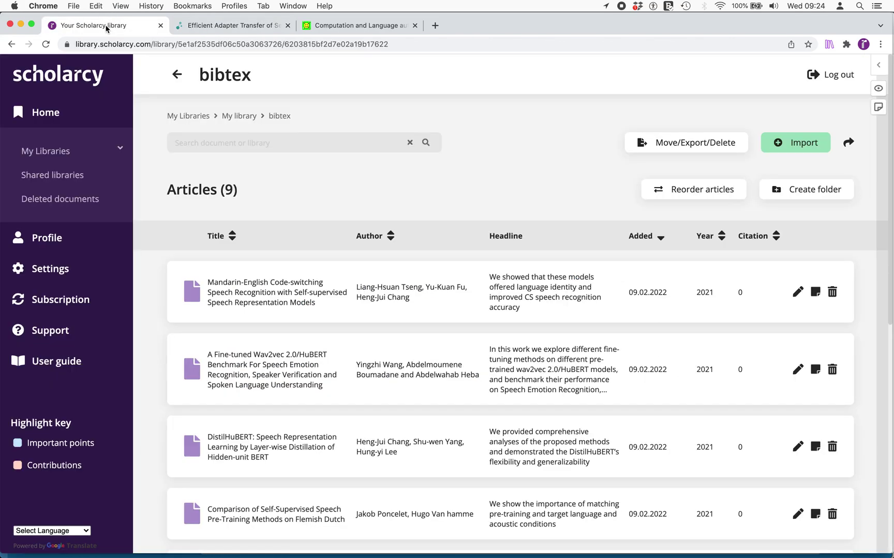
- Open the Mandarin-English Code-switching article and expand then collapse its Introduction and Comparative analysis flashcards
{"action": "left_click", "coordinate": [281, 302]}
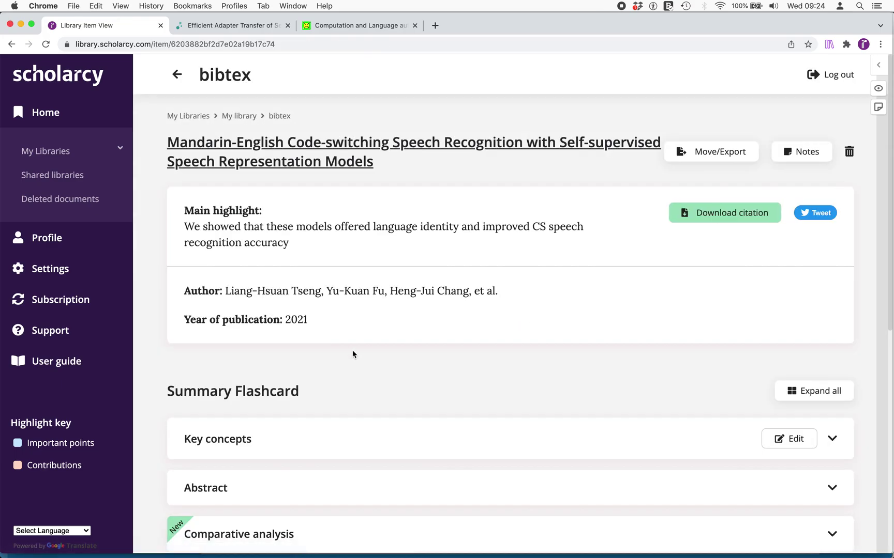
{"action": "scroll", "coordinate": [353, 353], "scroll_direction": "down", "scroll_amount": 1}
{"action": "scroll", "coordinate": [354, 354], "scroll_direction": "down", "scroll_amount": 3}
{"action": "scroll", "coordinate": [354, 353], "scroll_direction": "down", "scroll_amount": 2}
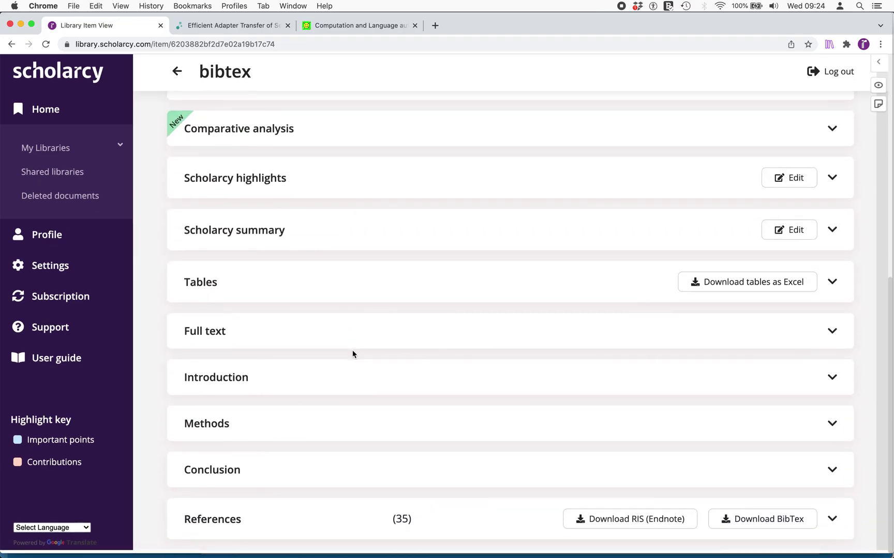
{"action": "left_click", "coordinate": [291, 379]}
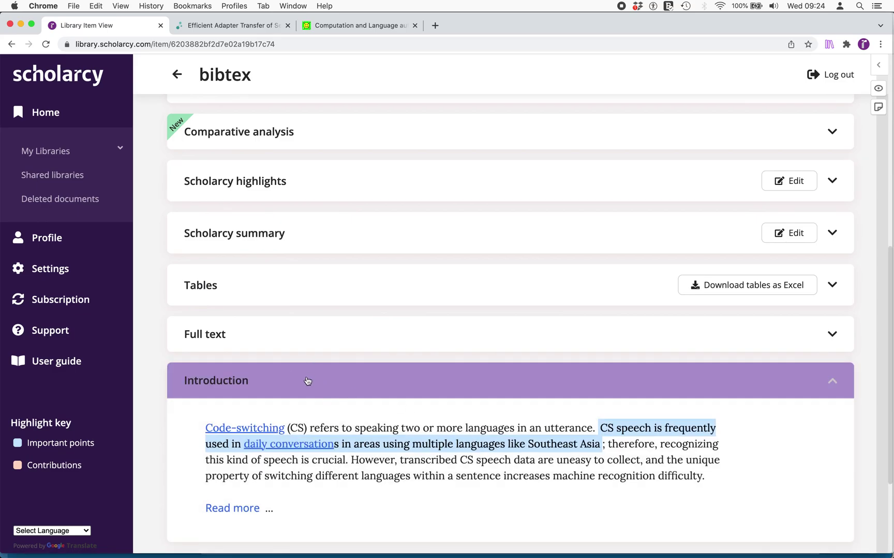
{"action": "left_click", "coordinate": [305, 371]}
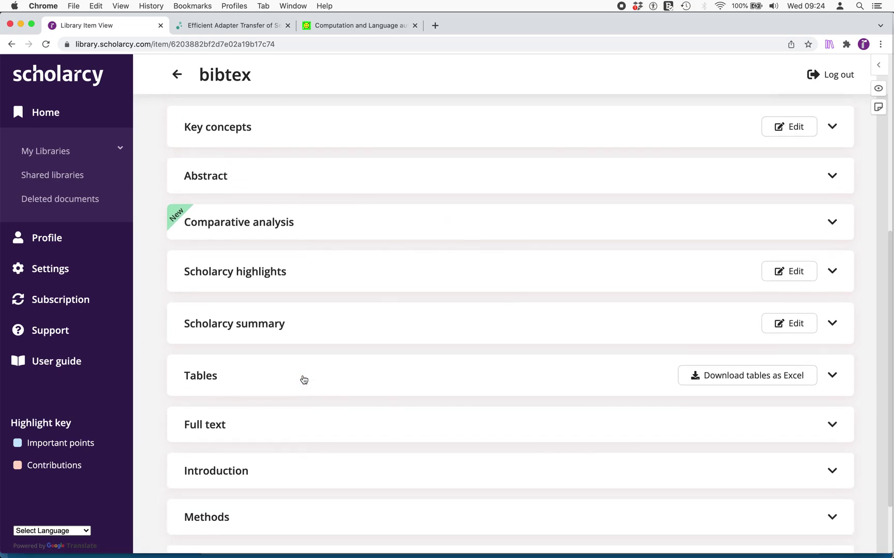
{"action": "left_click", "coordinate": [355, 227]}
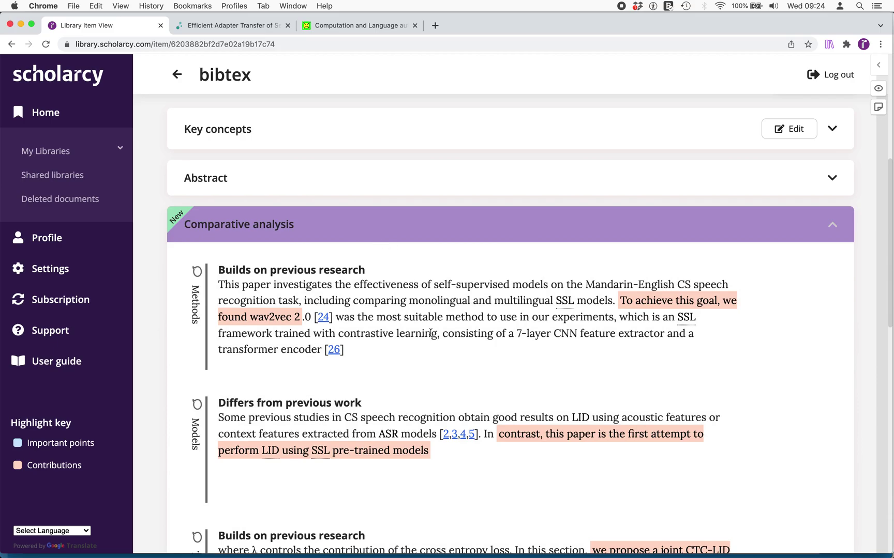
{"action": "scroll", "coordinate": [453, 381], "scroll_direction": "down", "scroll_amount": 1}
{"action": "scroll", "coordinate": [561, 434], "scroll_direction": "down", "scroll_amount": 1}
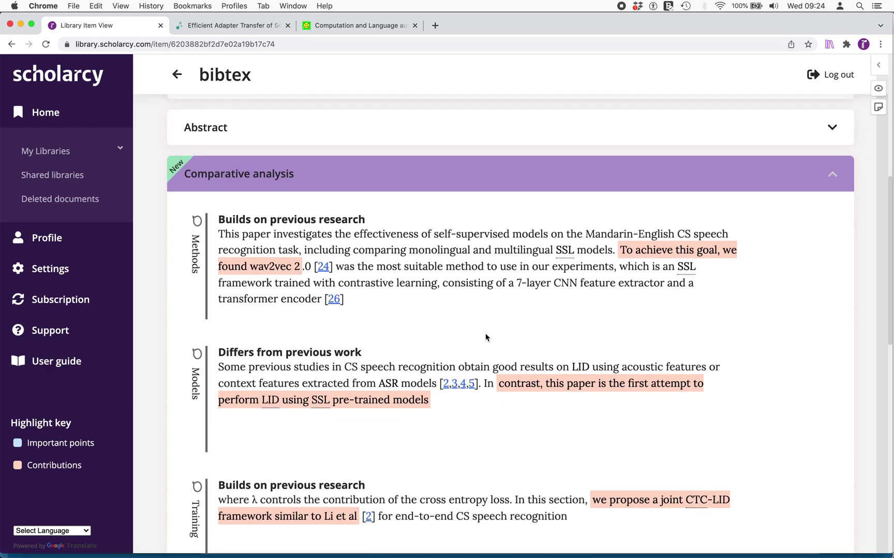
{"action": "left_click", "coordinate": [424, 176]}
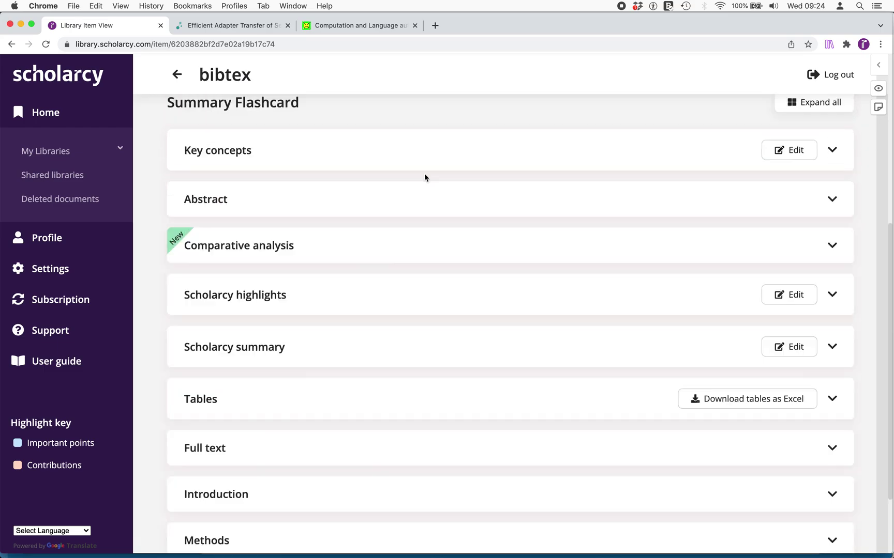
{"action": "scroll", "coordinate": [423, 174], "scroll_direction": "up", "scroll_amount": 3}
{"action": "scroll", "coordinate": [424, 174], "scroll_direction": "up", "scroll_amount": 3}
{"action": "scroll", "coordinate": [424, 175], "scroll_direction": "up", "scroll_amount": 3}
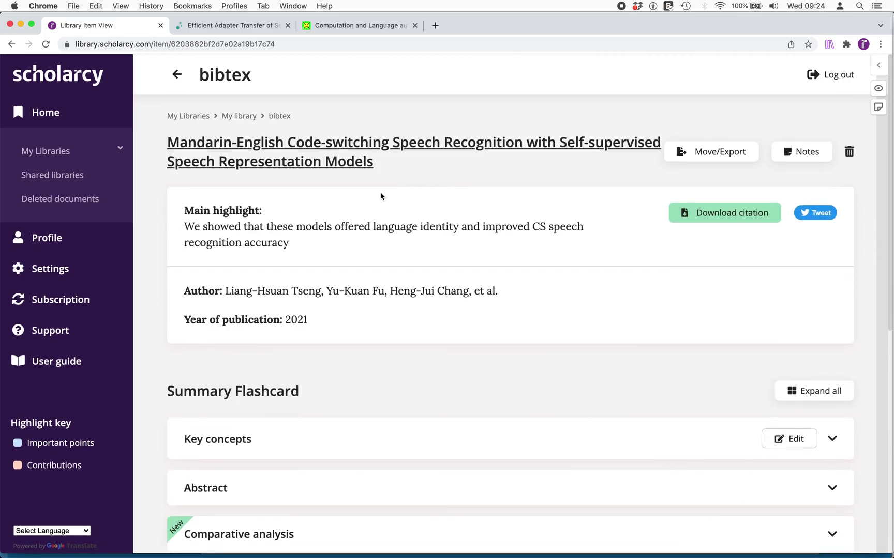
- Return to the bibtex library via the breadcrumb, with a brief look at Connected Papers
{"action": "left_click", "coordinate": [279, 116]}
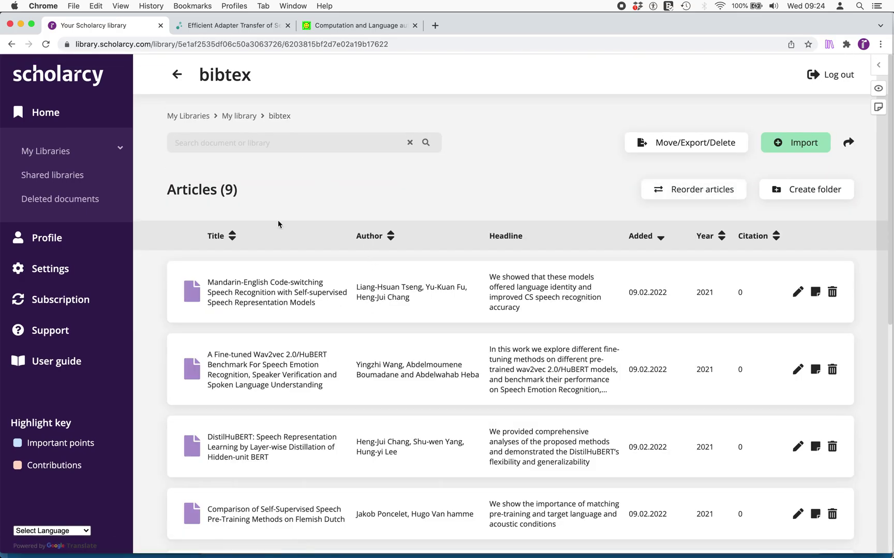
{"action": "left_click", "coordinate": [241, 27]}
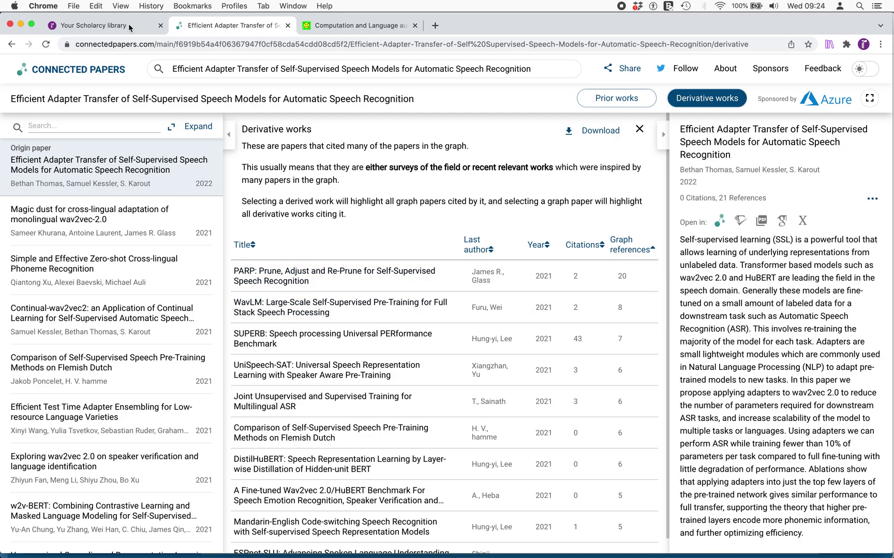
{"action": "left_click", "coordinate": [147, 26]}
{"action": "scroll", "coordinate": [328, 279], "scroll_direction": "down", "scroll_amount": 1}
{"action": "scroll", "coordinate": [336, 304], "scroll_direction": "down", "scroll_amount": 2}
{"action": "scroll", "coordinate": [336, 308], "scroll_direction": "down", "scroll_amount": 2}
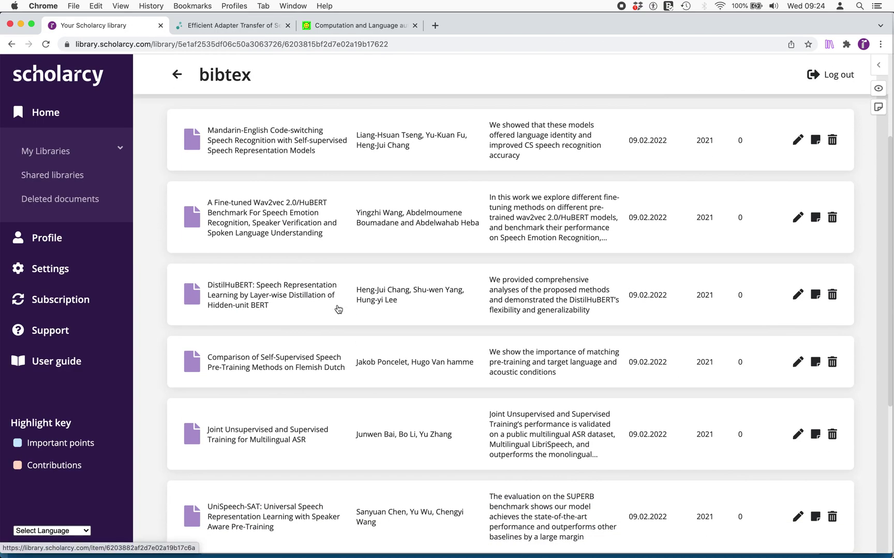
{"action": "scroll", "coordinate": [524, 384], "scroll_direction": "down", "scroll_amount": 1}
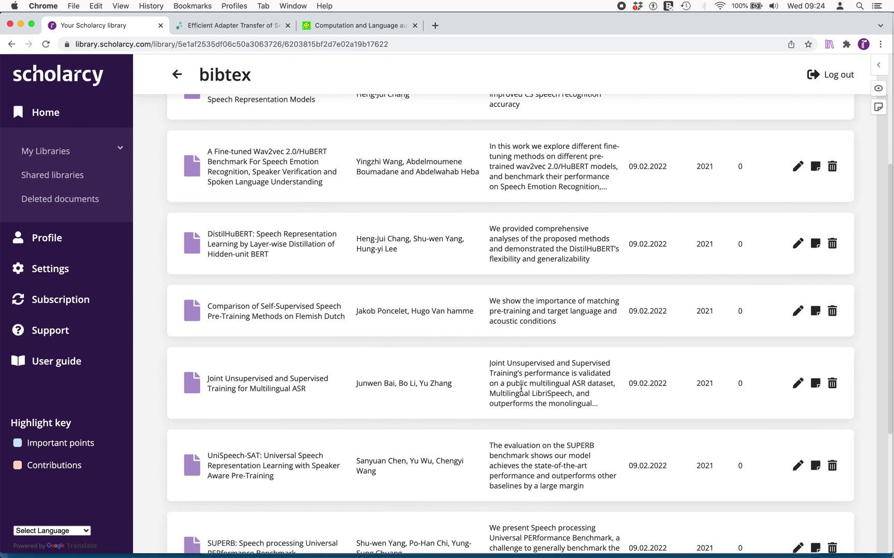
{"action": "scroll", "coordinate": [520, 399], "scroll_direction": "down", "scroll_amount": 2}
{"action": "scroll", "coordinate": [520, 398], "scroll_direction": "up", "scroll_amount": 5}
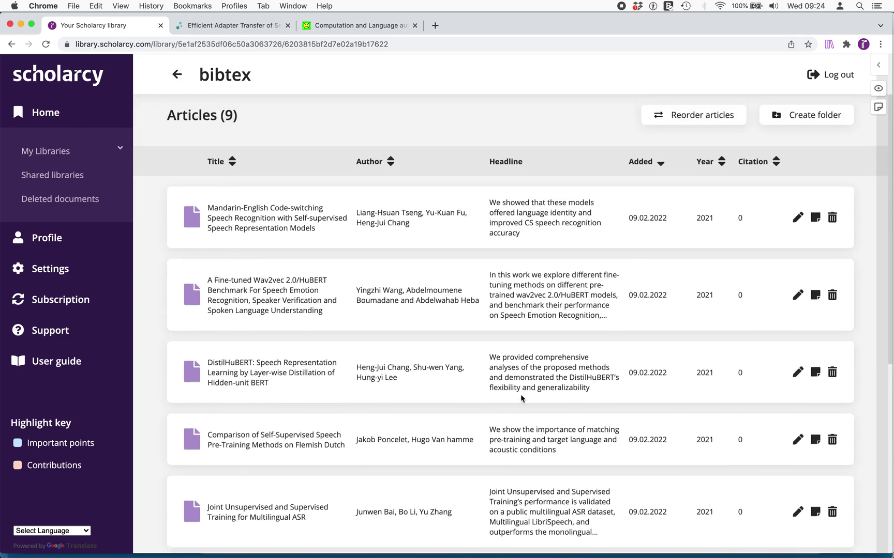
{"action": "scroll", "coordinate": [520, 394], "scroll_direction": "up", "scroll_amount": 1}
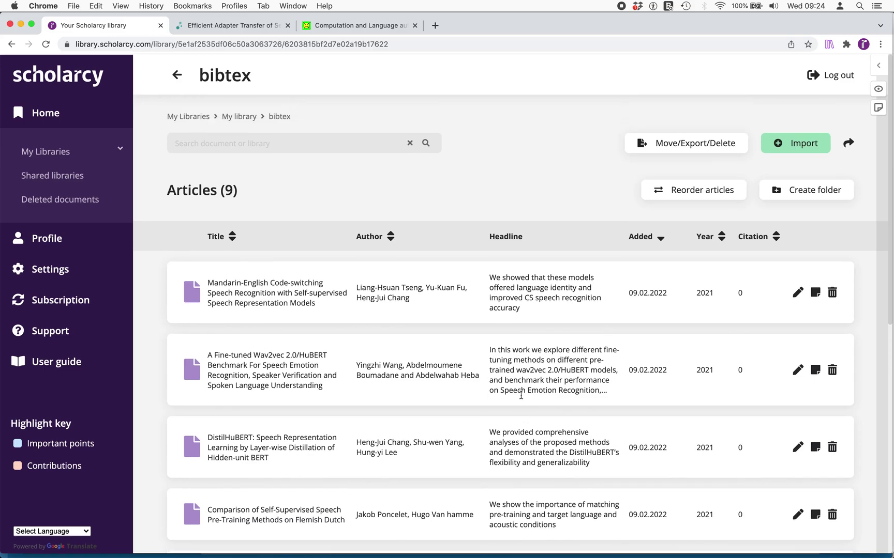